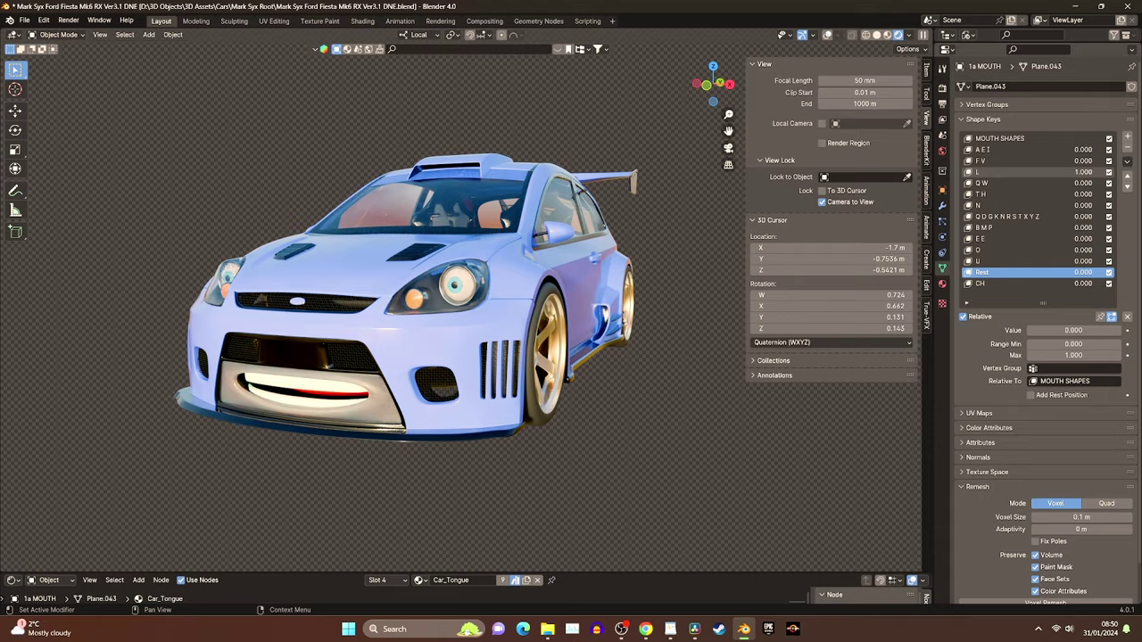
- Set the car's L mouth shape to 0 and its CH mouth shape to 1
drag(1083, 171, 1082, 162)
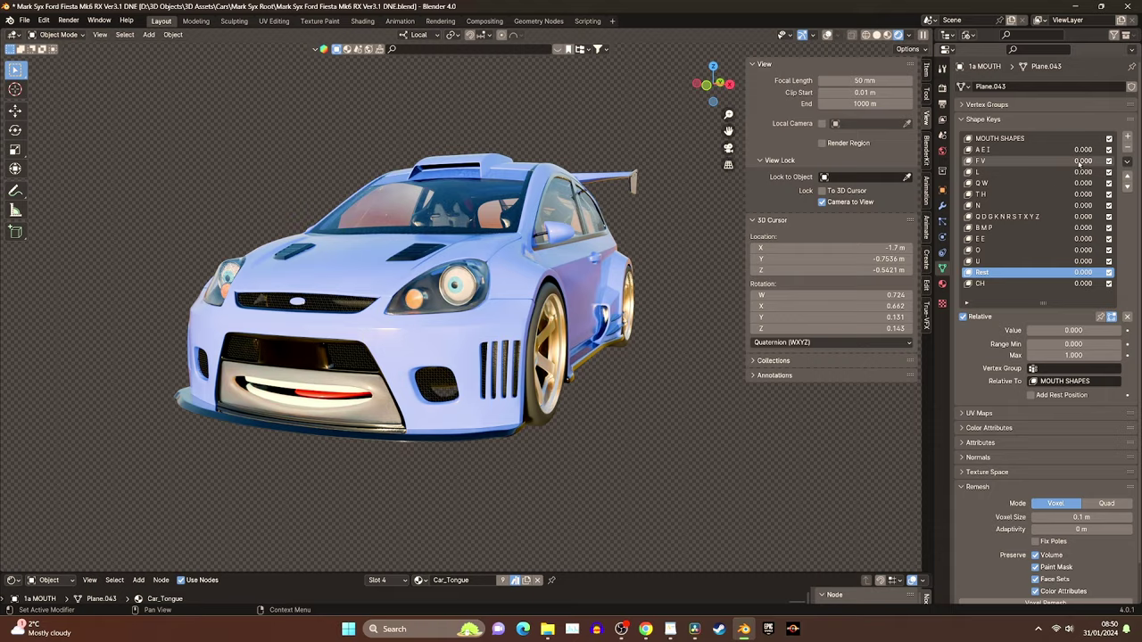
drag(1082, 284, 1061, 250)
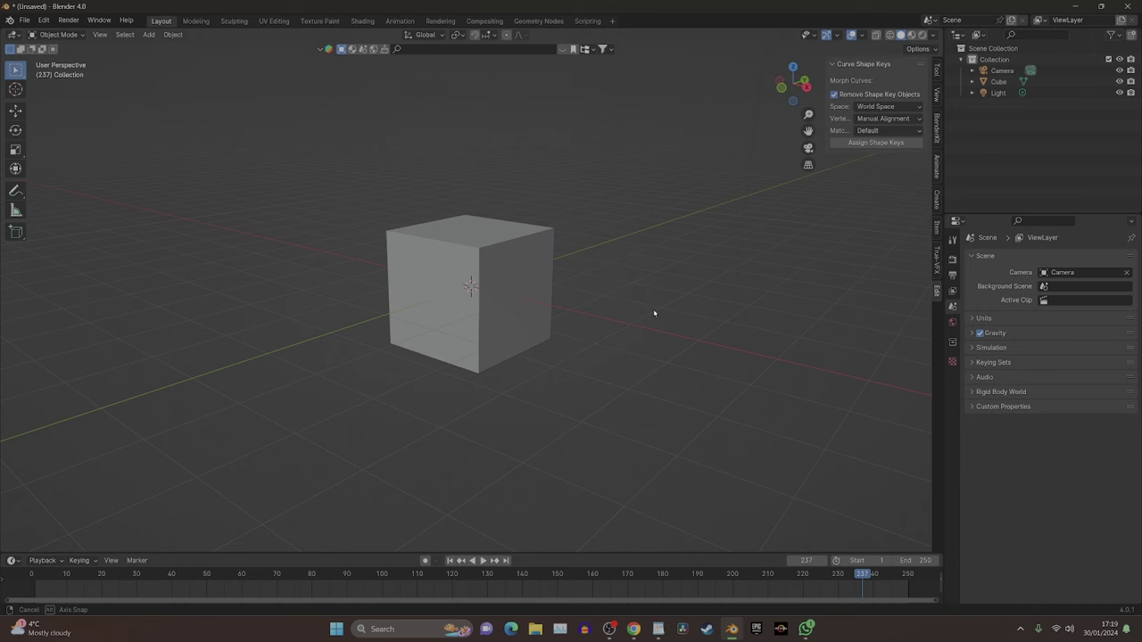
- Give the cube a basis shape key renamed 'youtube', then add Key 1 and Key 2
click(526, 273)
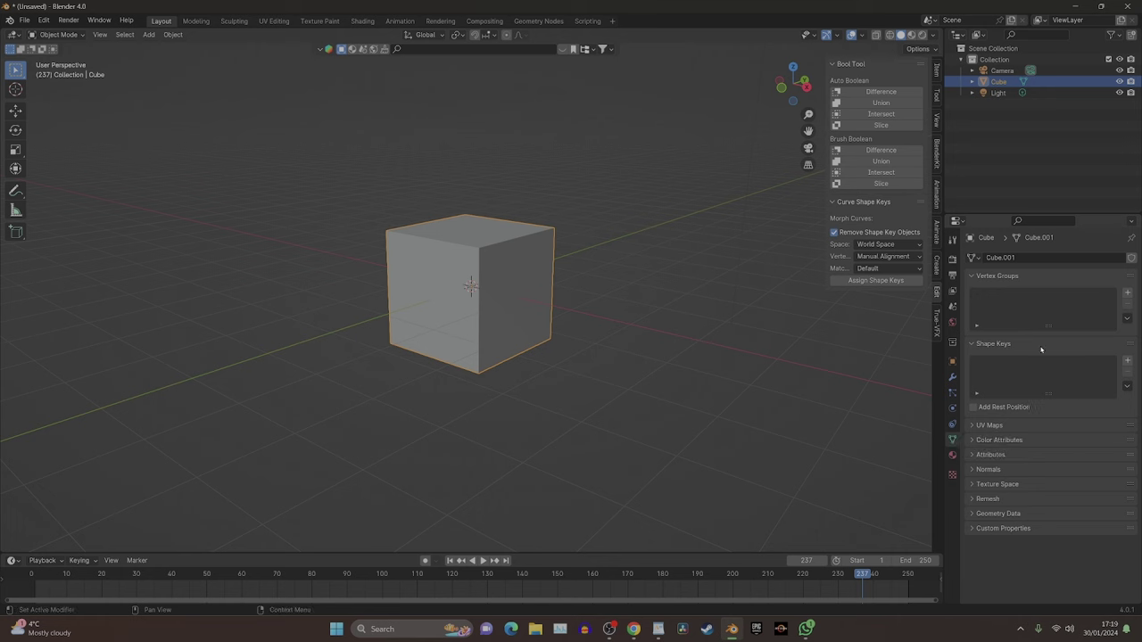
click(1127, 362)
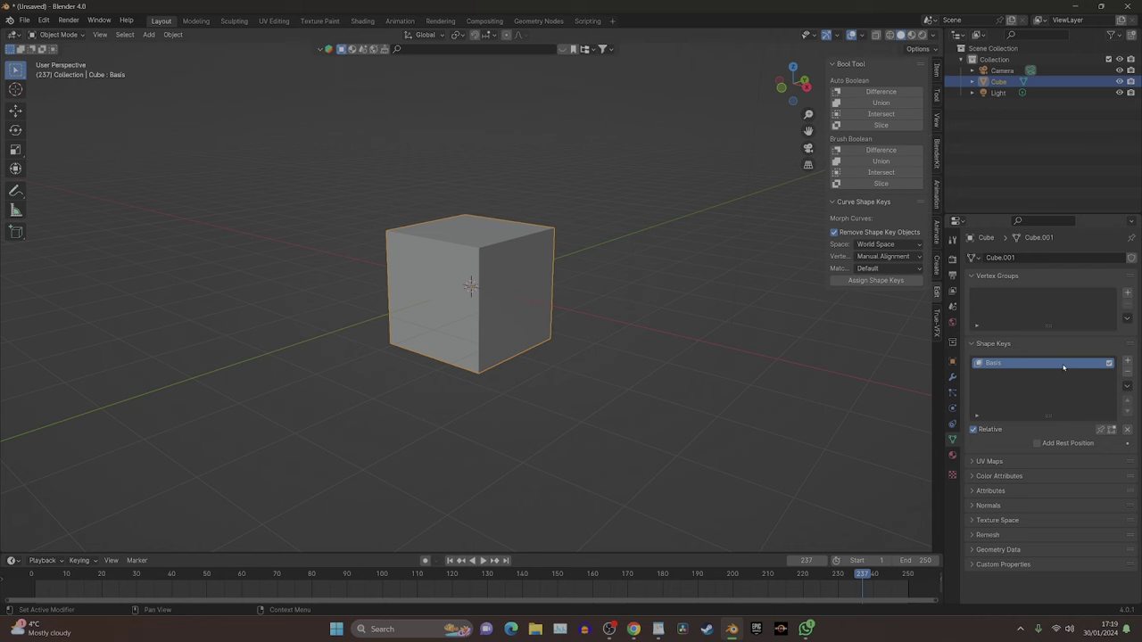
double_click(1000, 364)
text(youtube)
key(Return)
click(1126, 362)
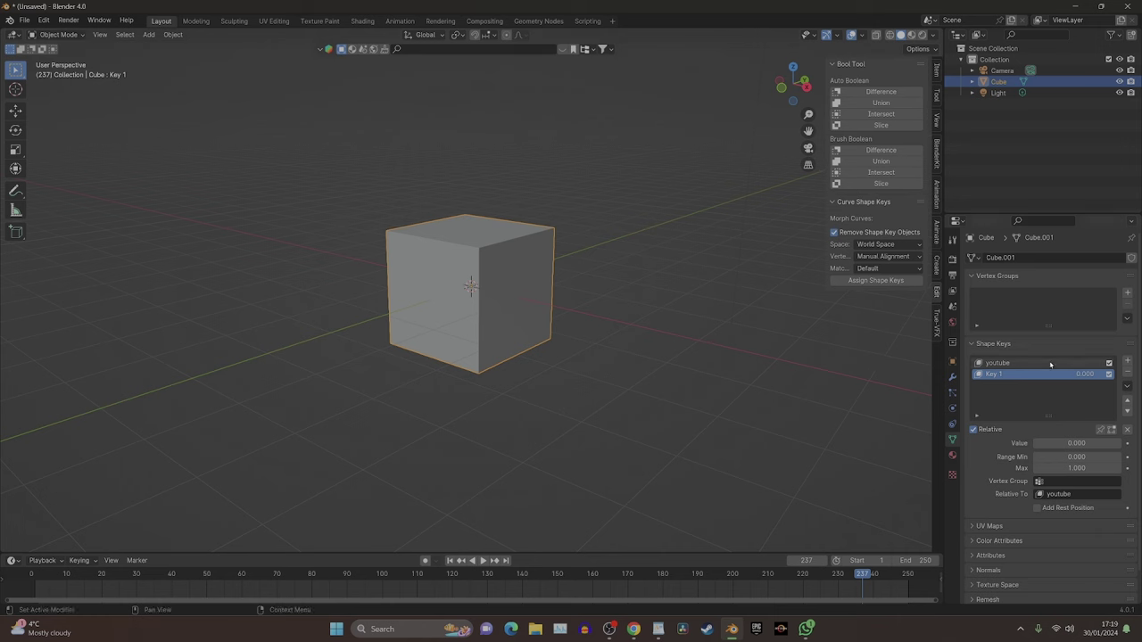
click(1126, 362)
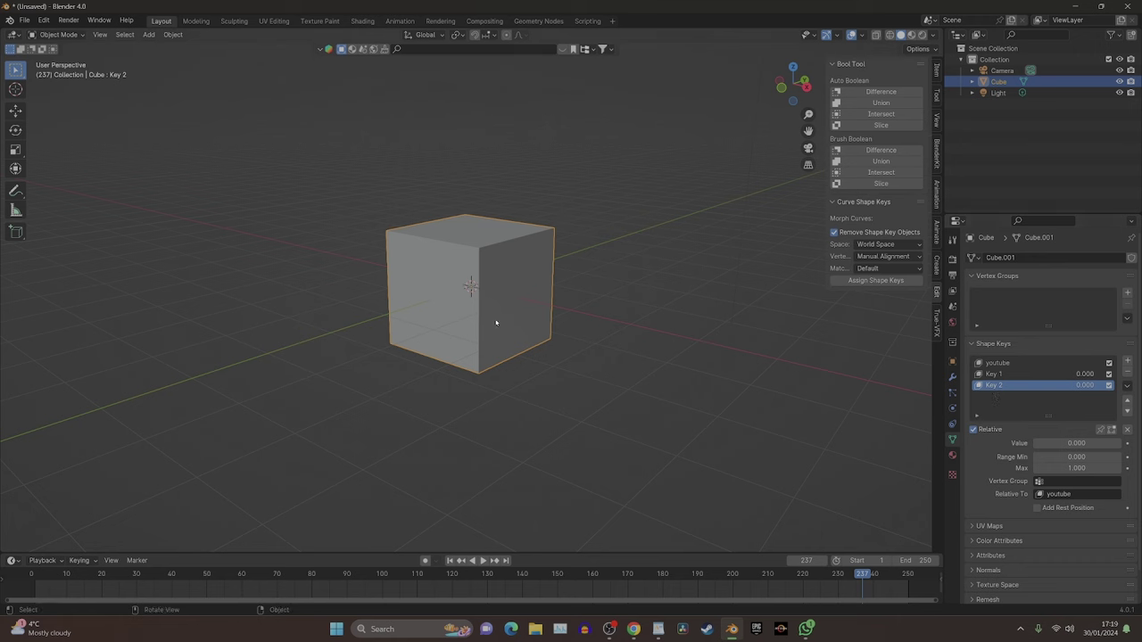
- In Edit Mode, stretch the cube along Y and flatten it slightly along Z for Key 2
key(Tab)
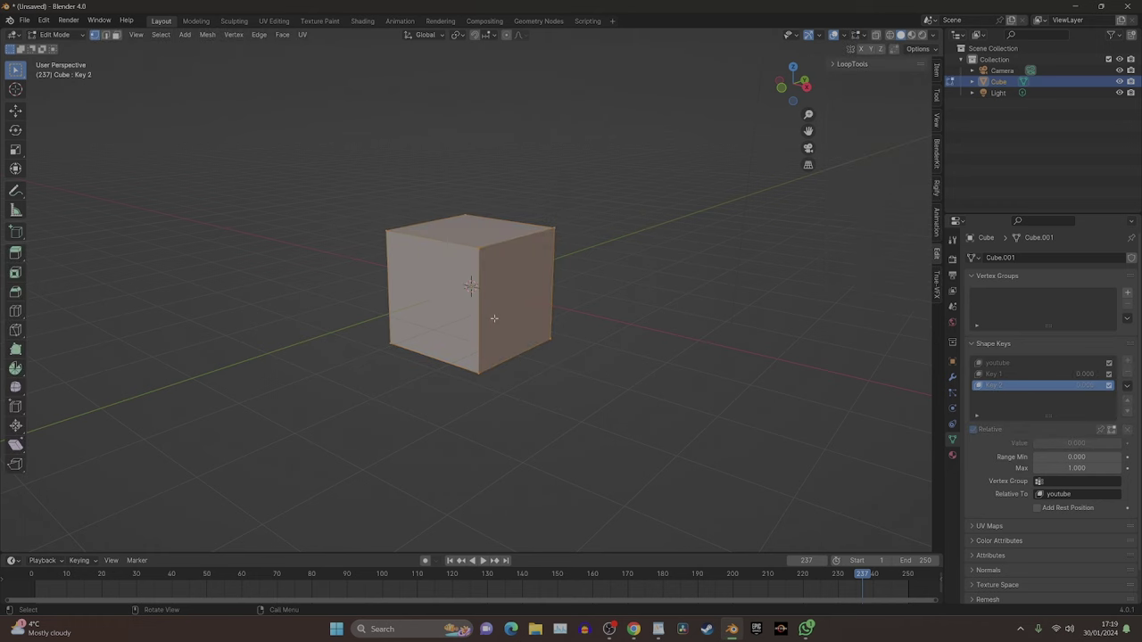
key(s)
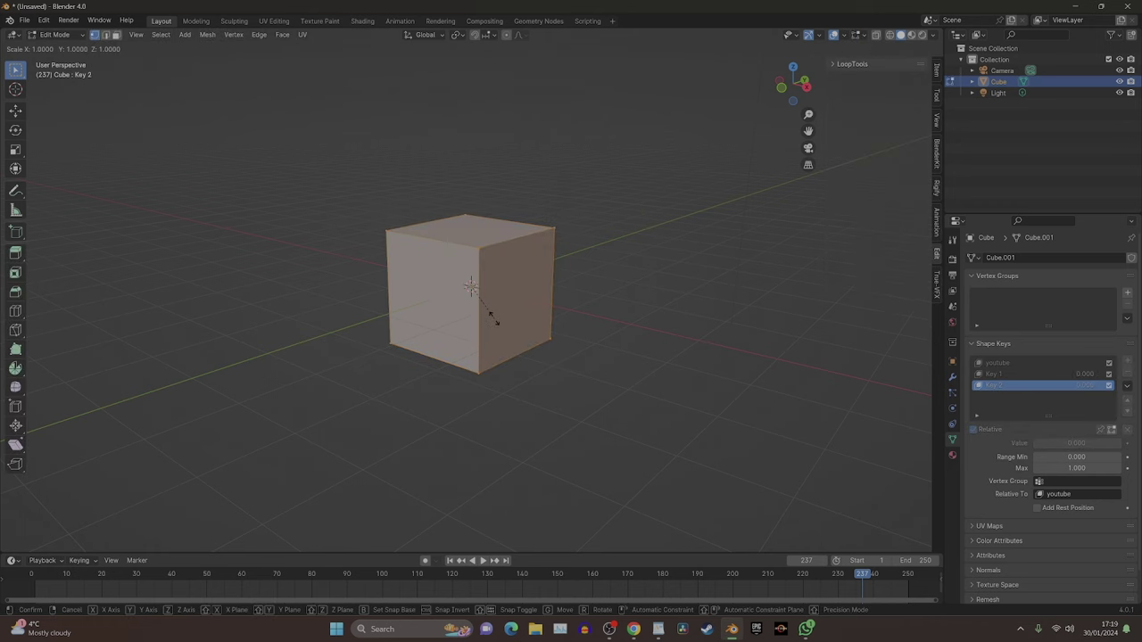
key(y)
click(351, 380)
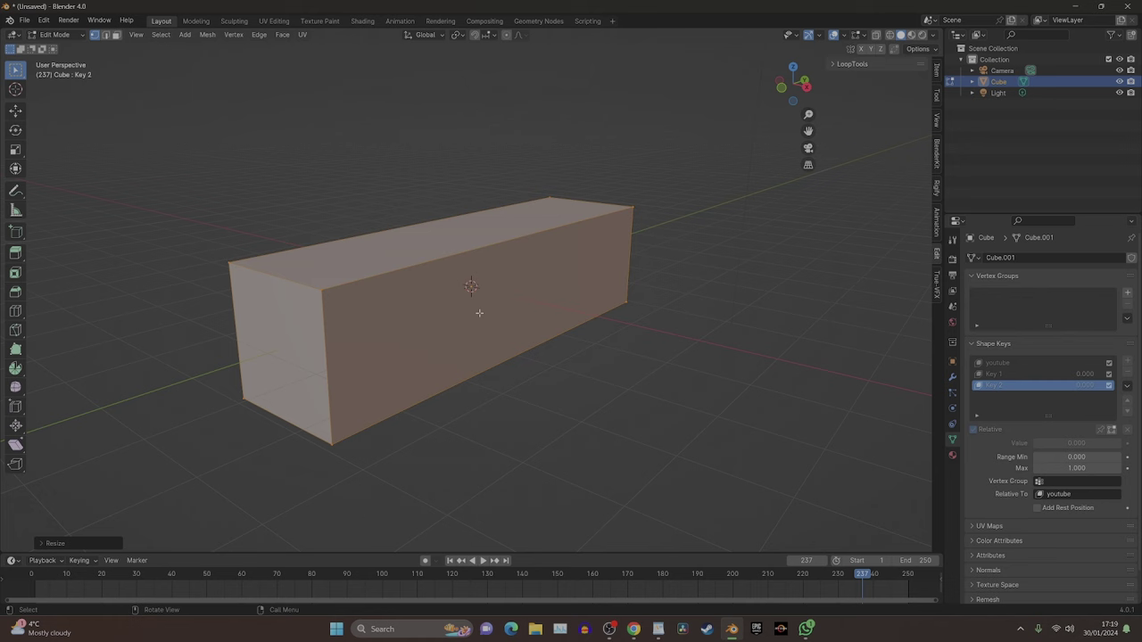
key(s)
key(z)
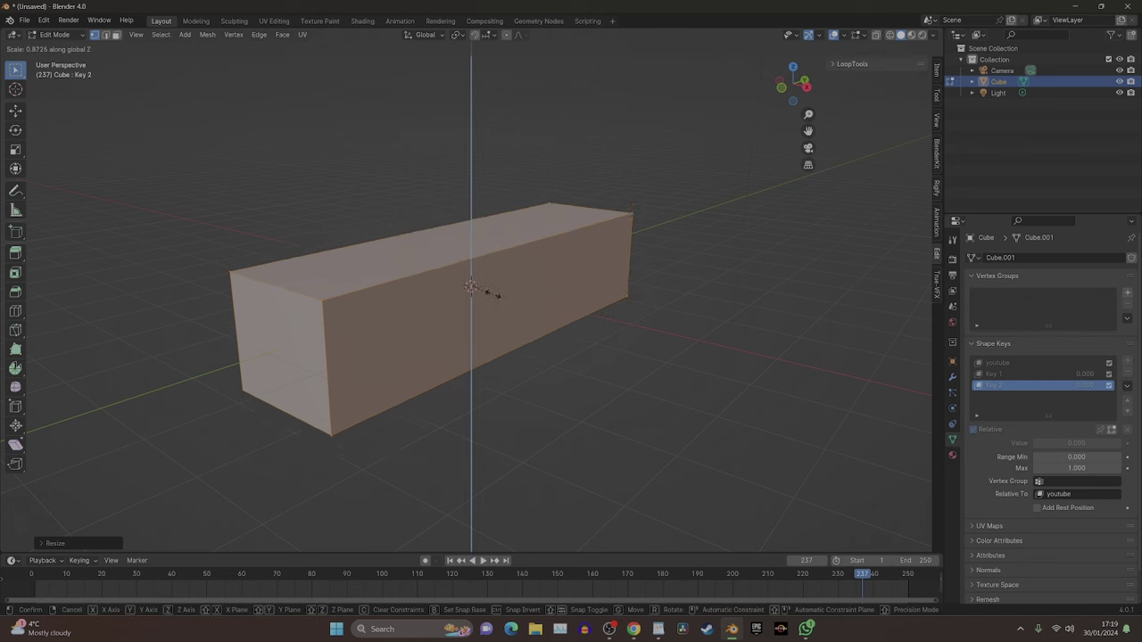
click(492, 286)
key(Tab)
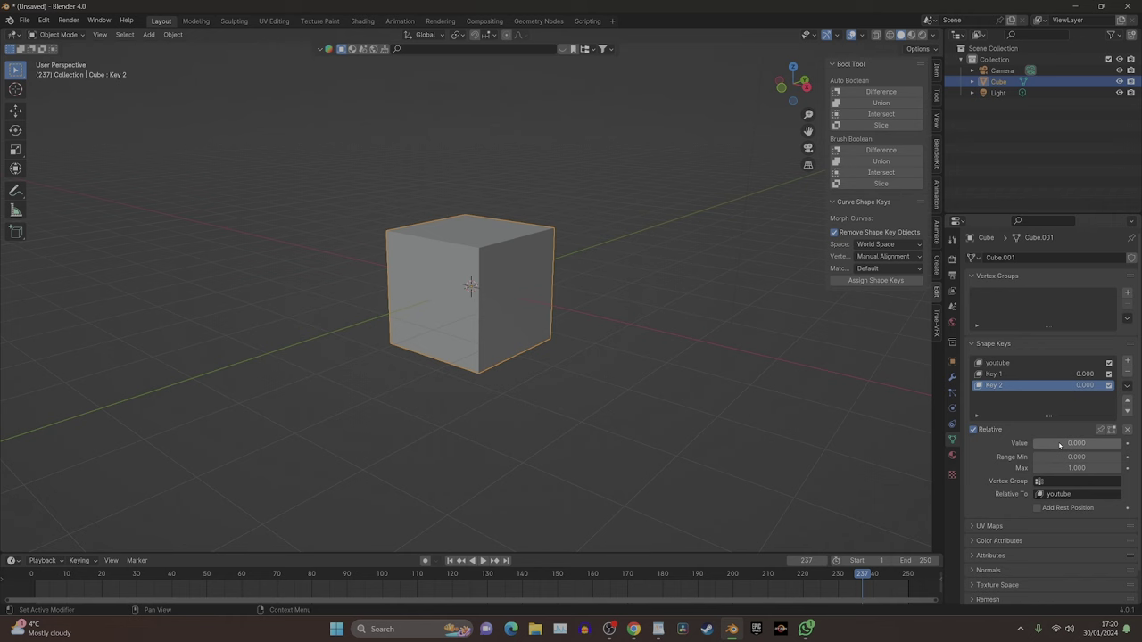
drag(1054, 449, 1121, 443)
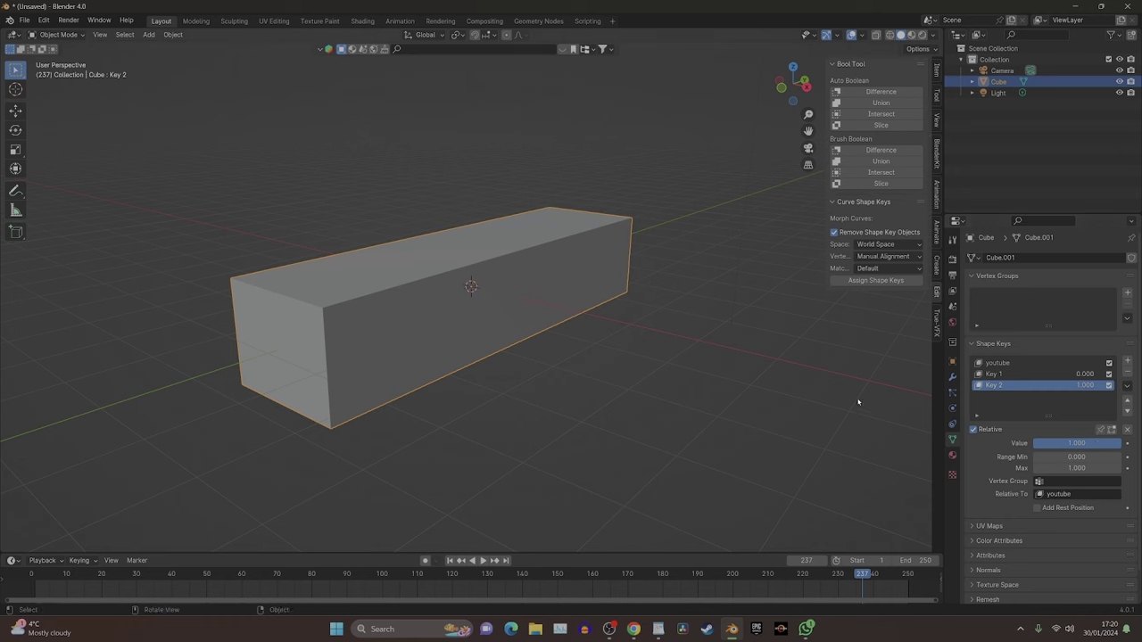
click(1012, 376)
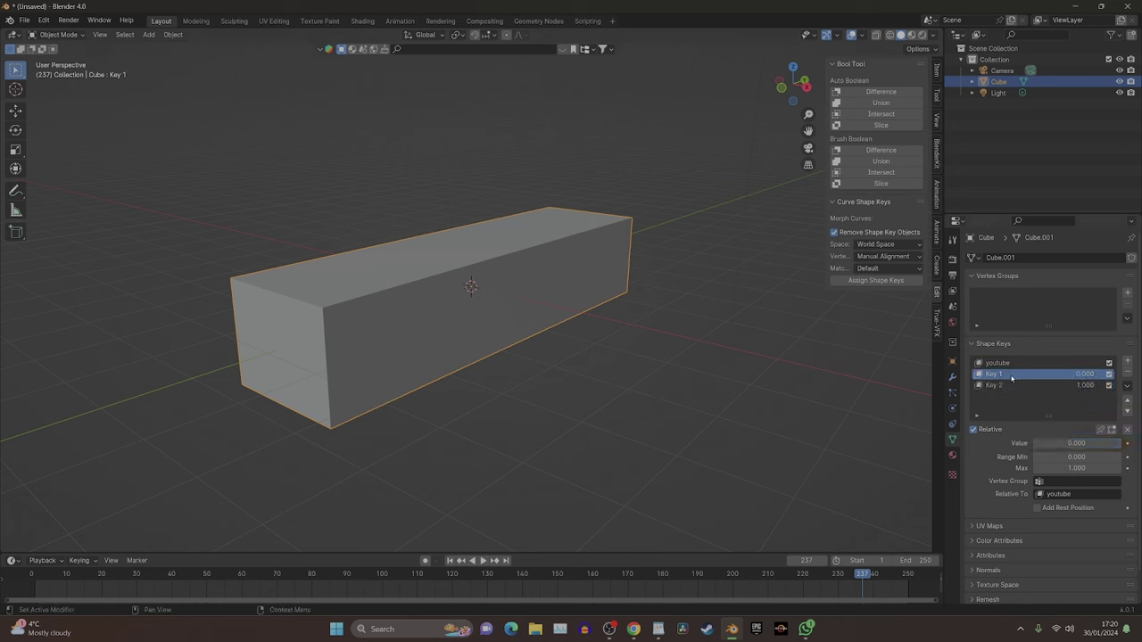
click(1085, 385)
text(0)
key(Return)
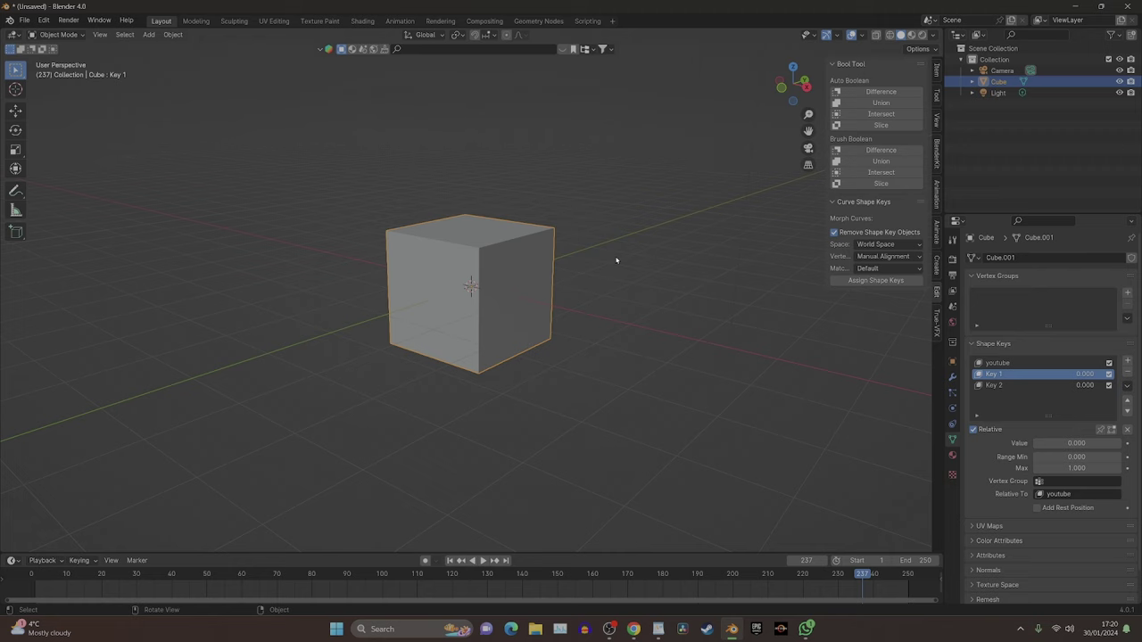
- At frame 1, set Key 1 to 1 and keyframe both Key 1 and Key 2
drag(564, 554, 508, 457)
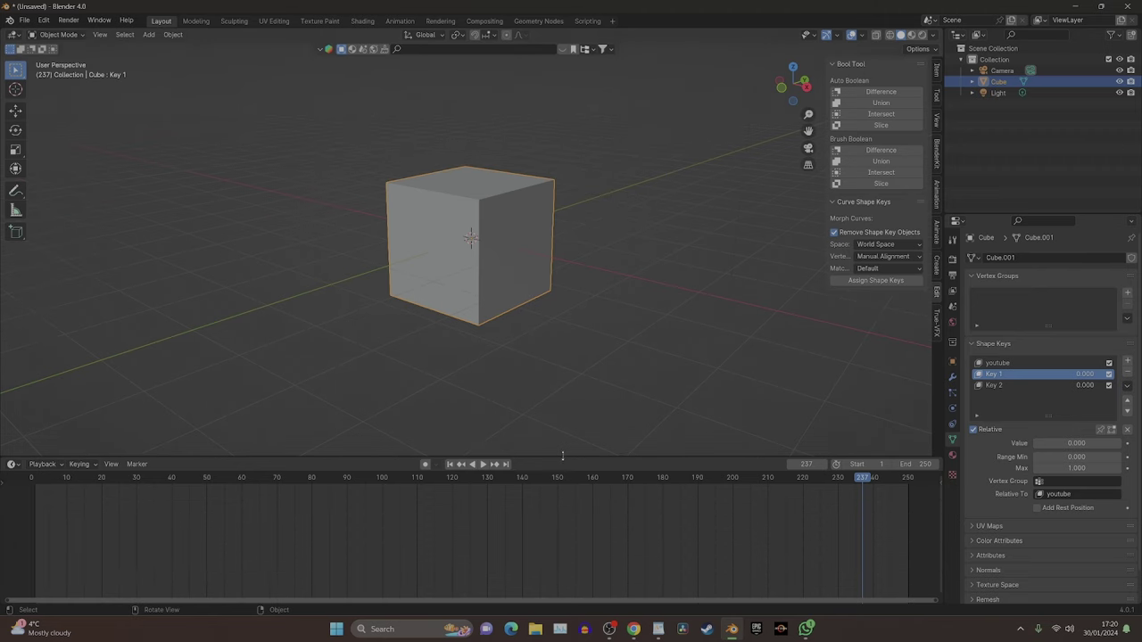
click(449, 464)
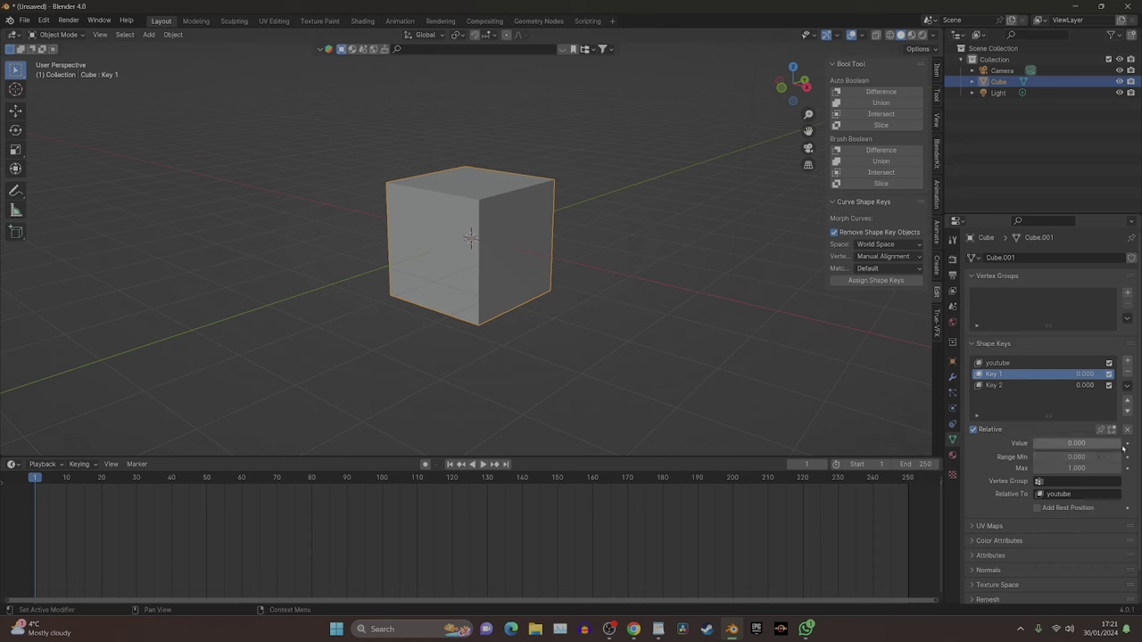
drag(1123, 448, 1138, 447)
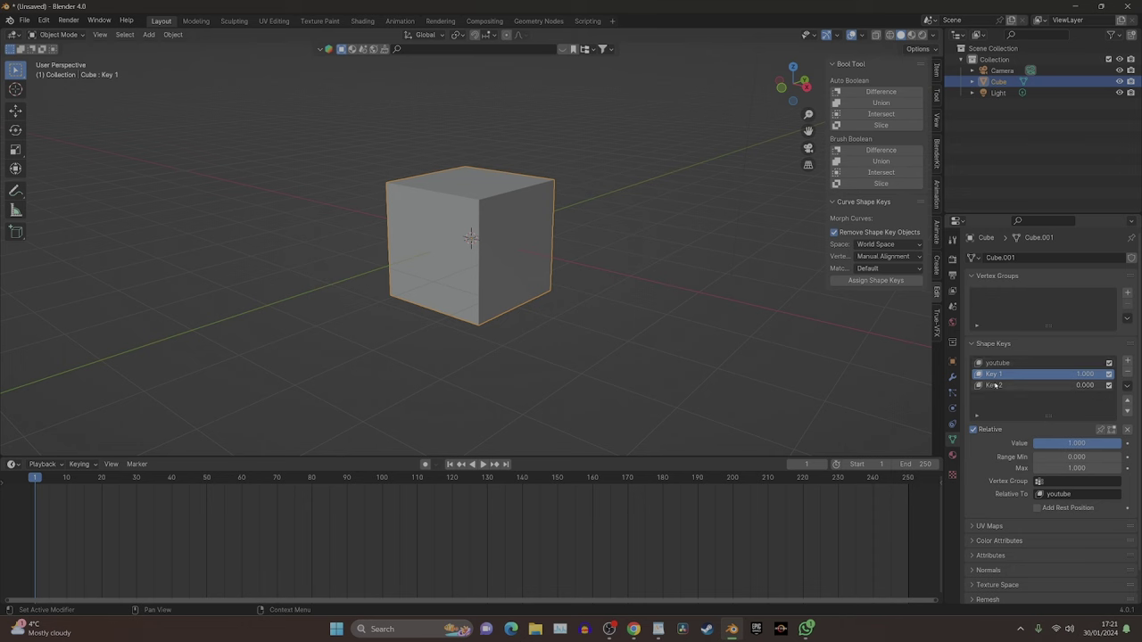
click(1128, 443)
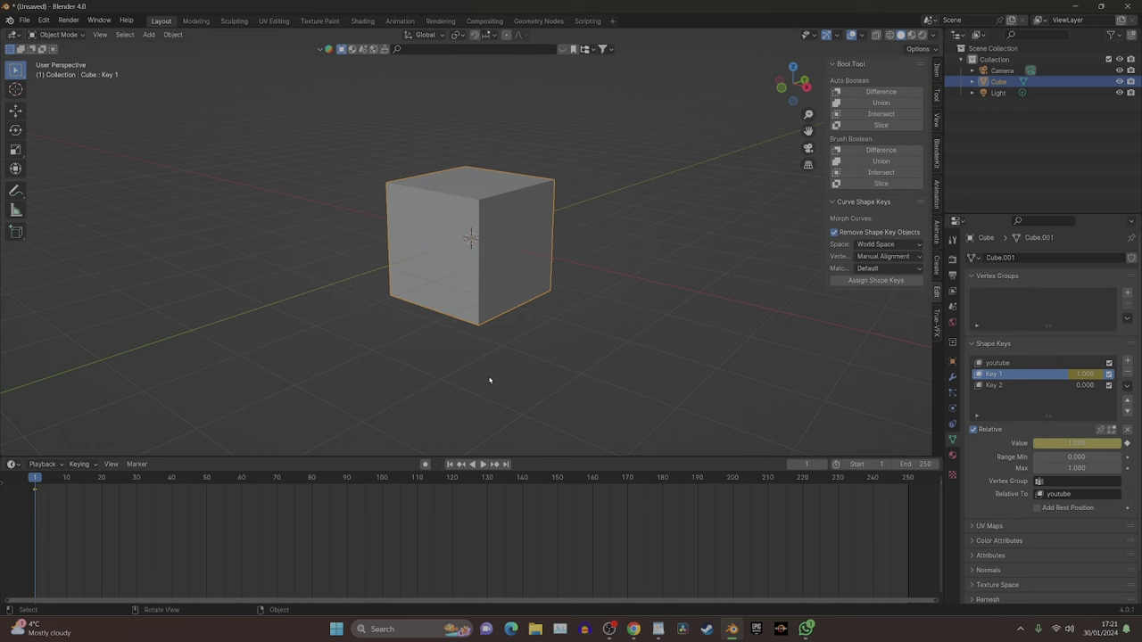
click(1015, 386)
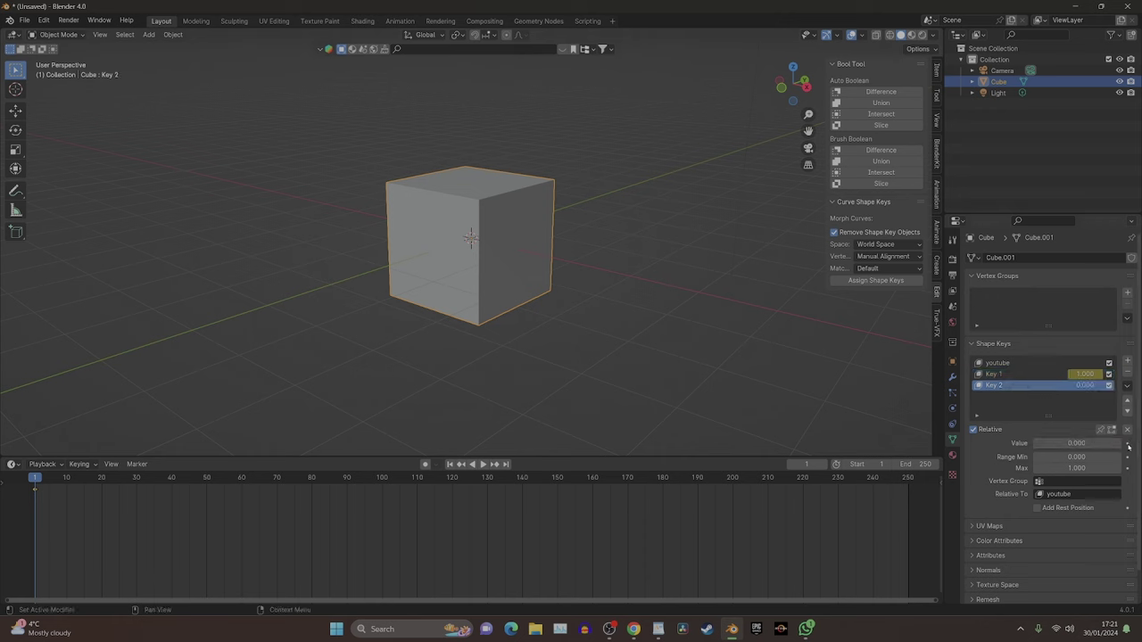
click(1127, 444)
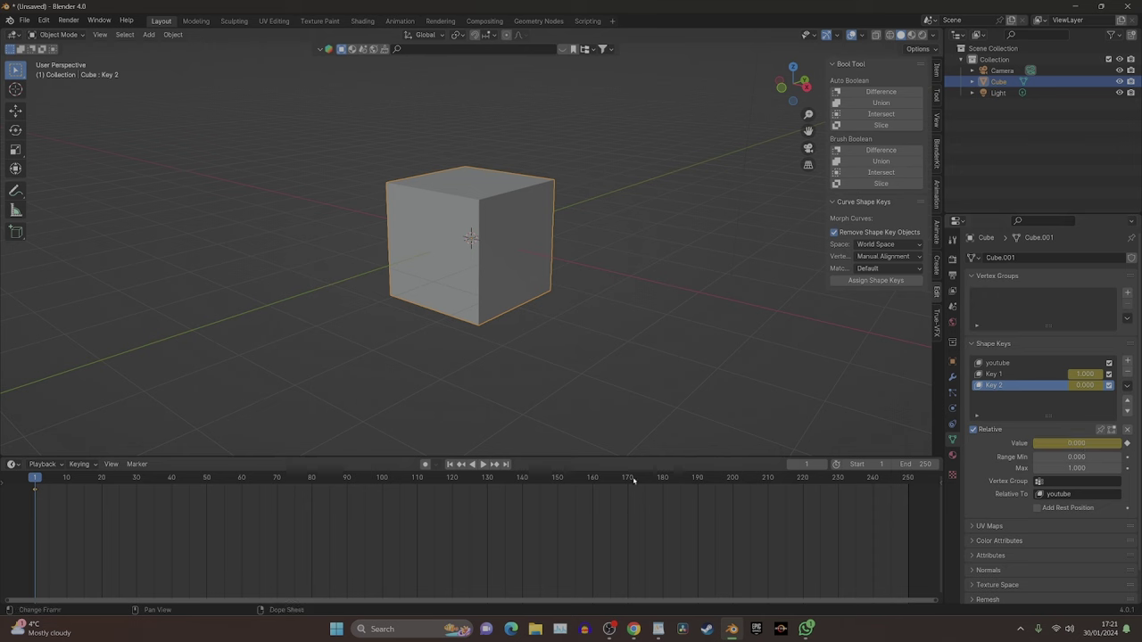
- At frame 250, set Key 1 to 0 and Key 2 to 1, and keyframe Key 2
click(505, 464)
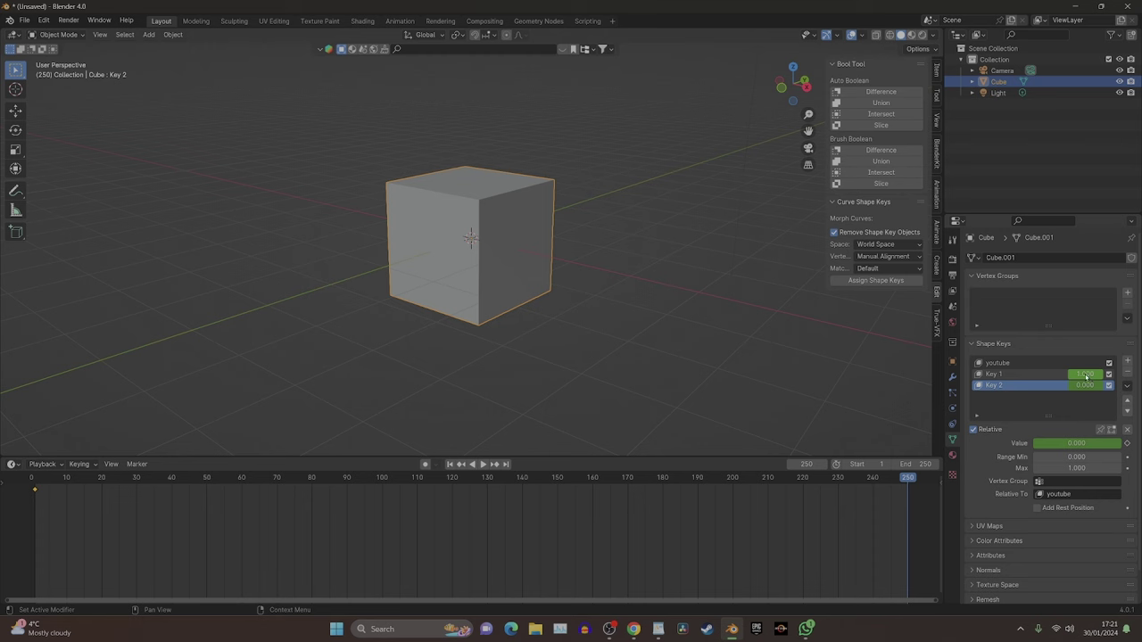
drag(1091, 379, 1069, 376)
drag(1044, 443, 1127, 444)
click(1127, 443)
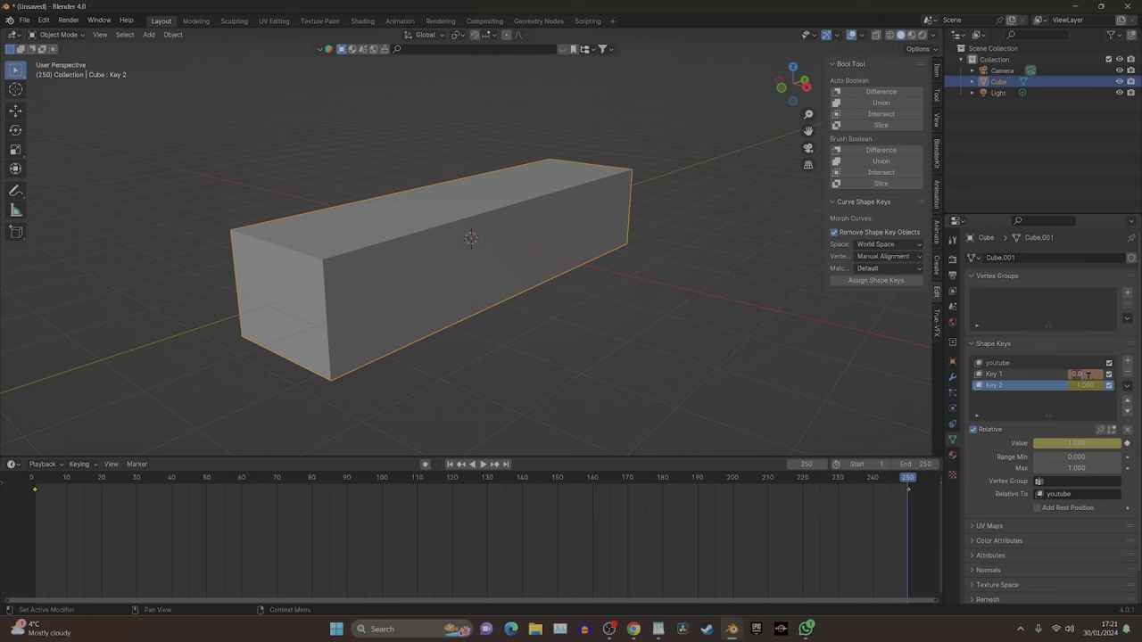
- Play the shape-key animation backwards and scrub through the cube-to-box morph
click(1017, 374)
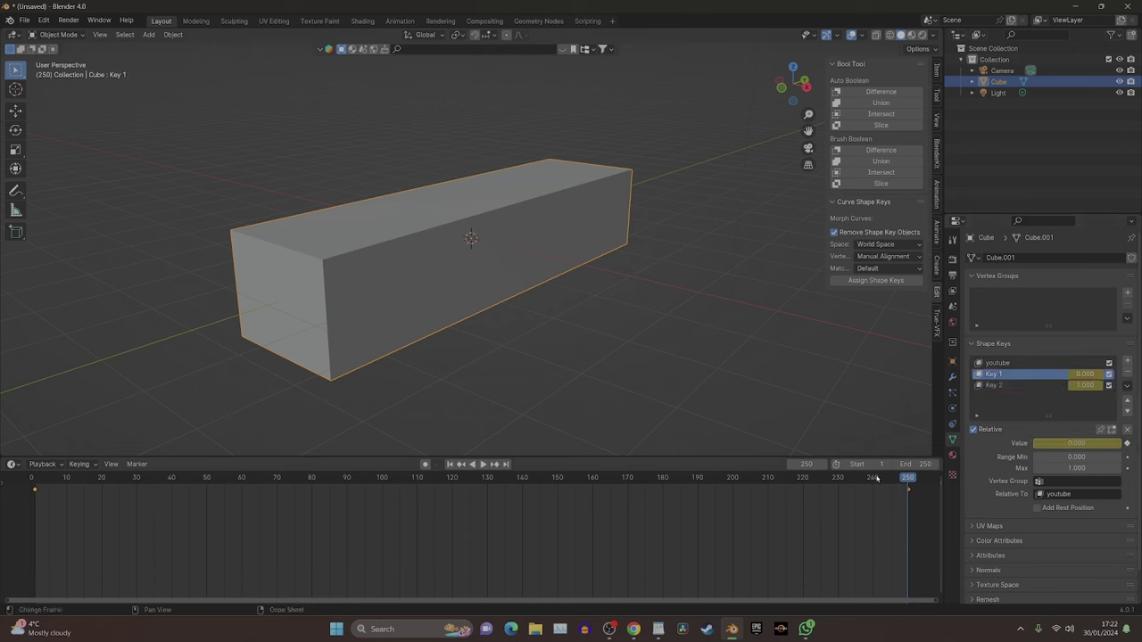
key(shift+ctrl+space)
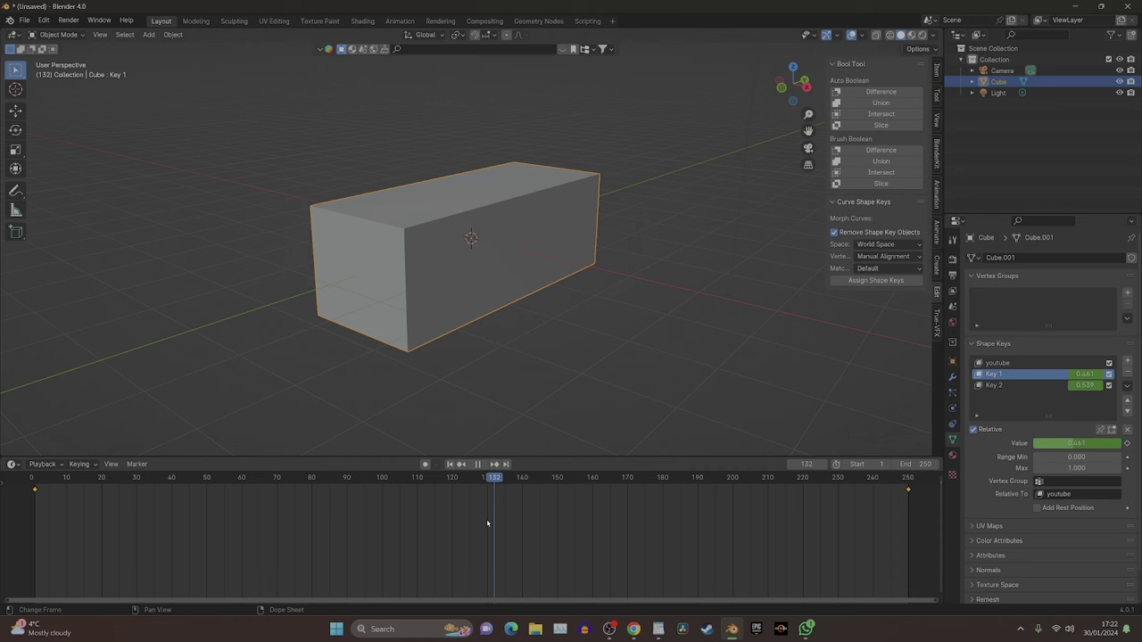
drag(206, 529, 691, 519)
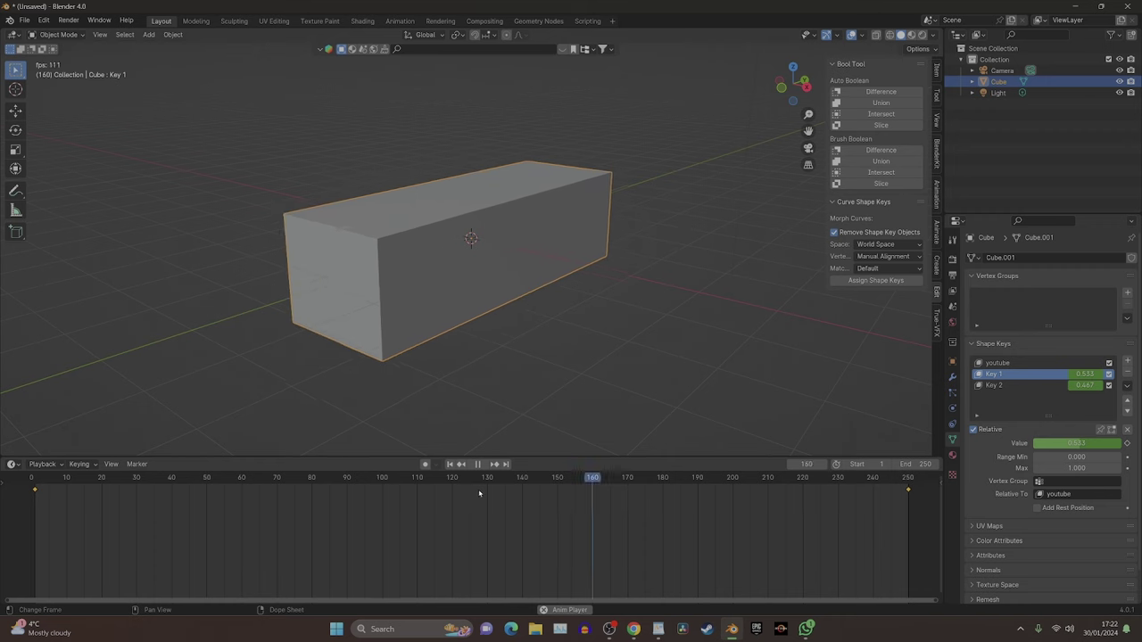
- Show the 1a MOUTH shape-key list in an enlarged Properties editor and set A E I to 1.000
click(479, 464)
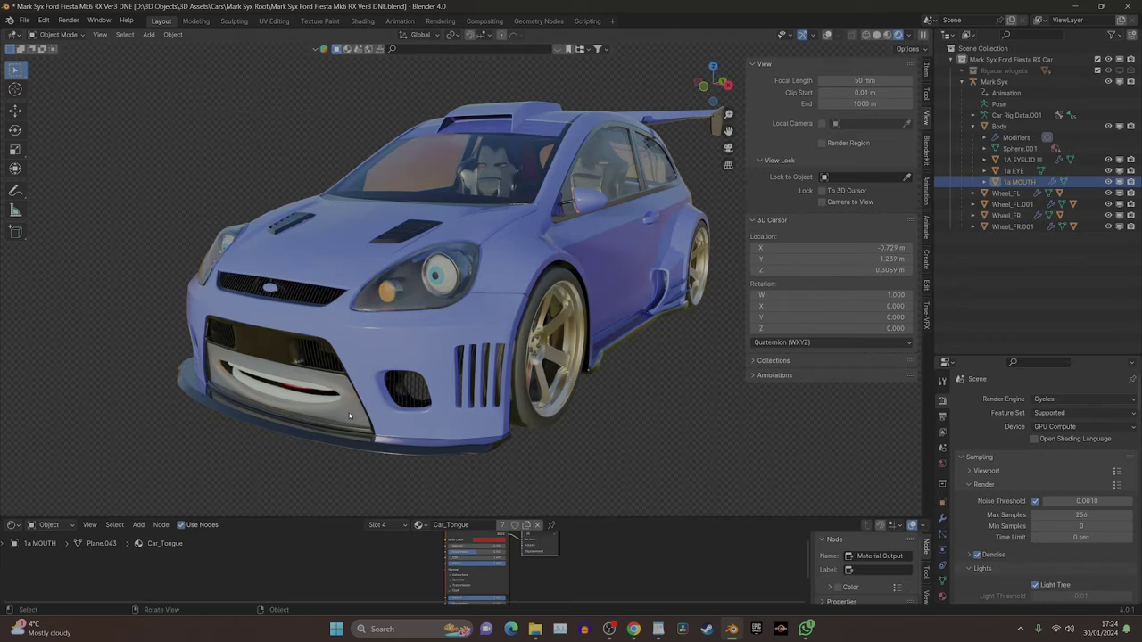
click(942, 579)
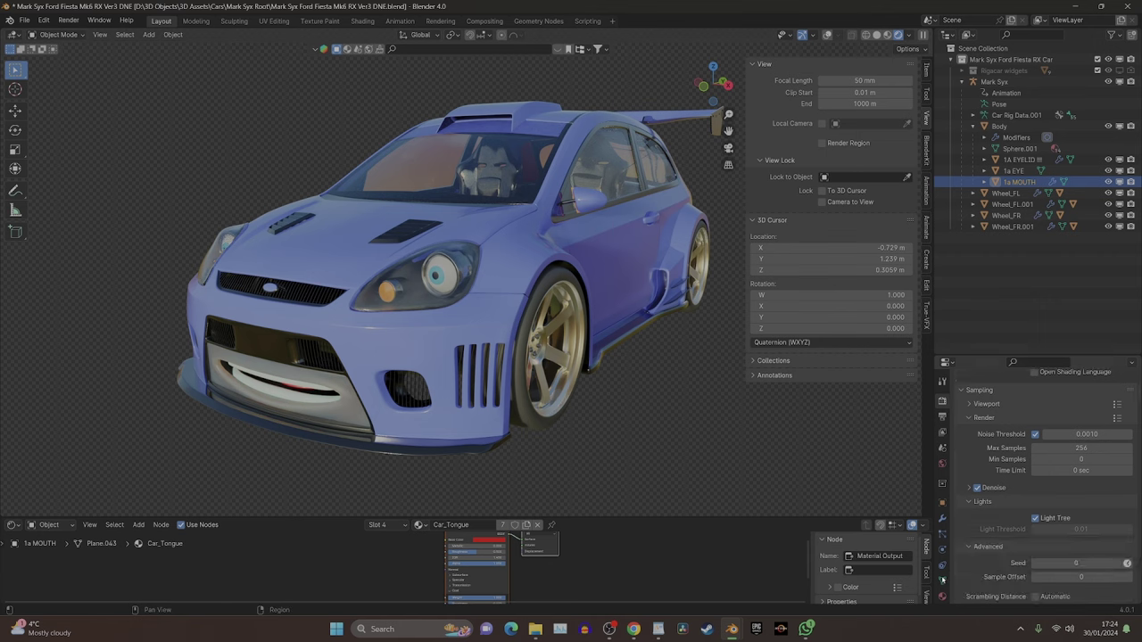
scroll(1024, 420, down, 5)
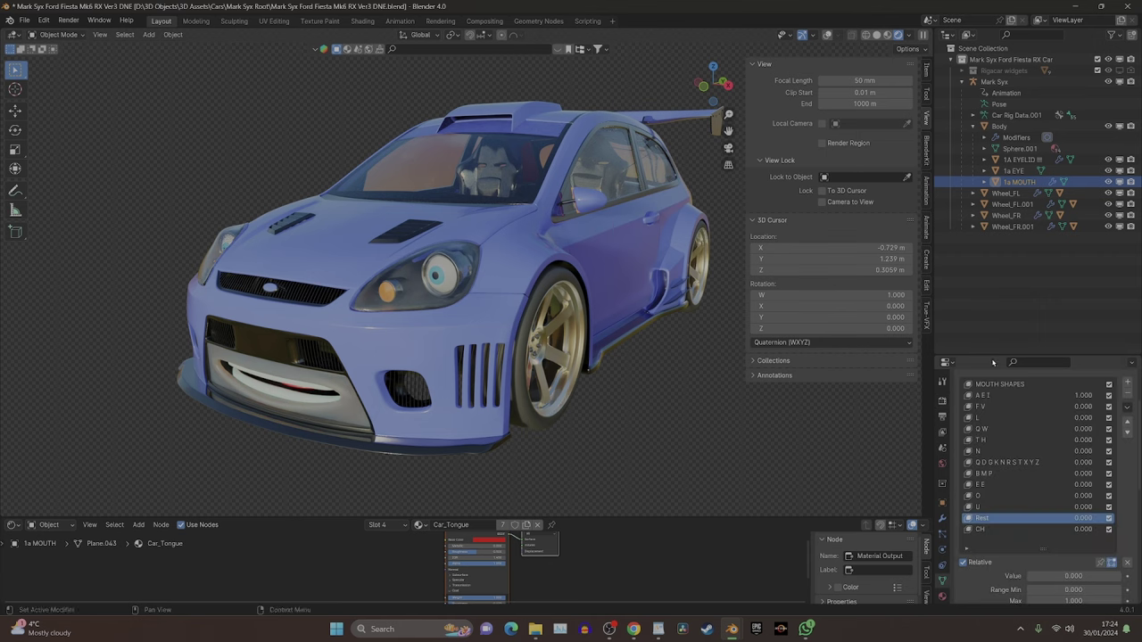
drag(993, 356, 995, 144)
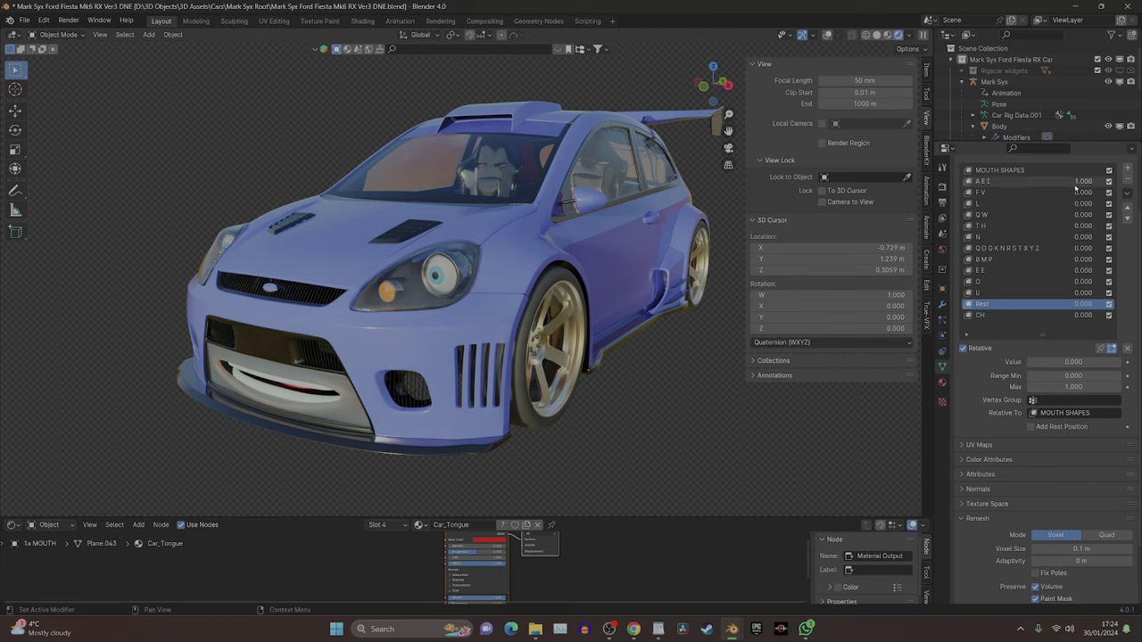
key(Return)
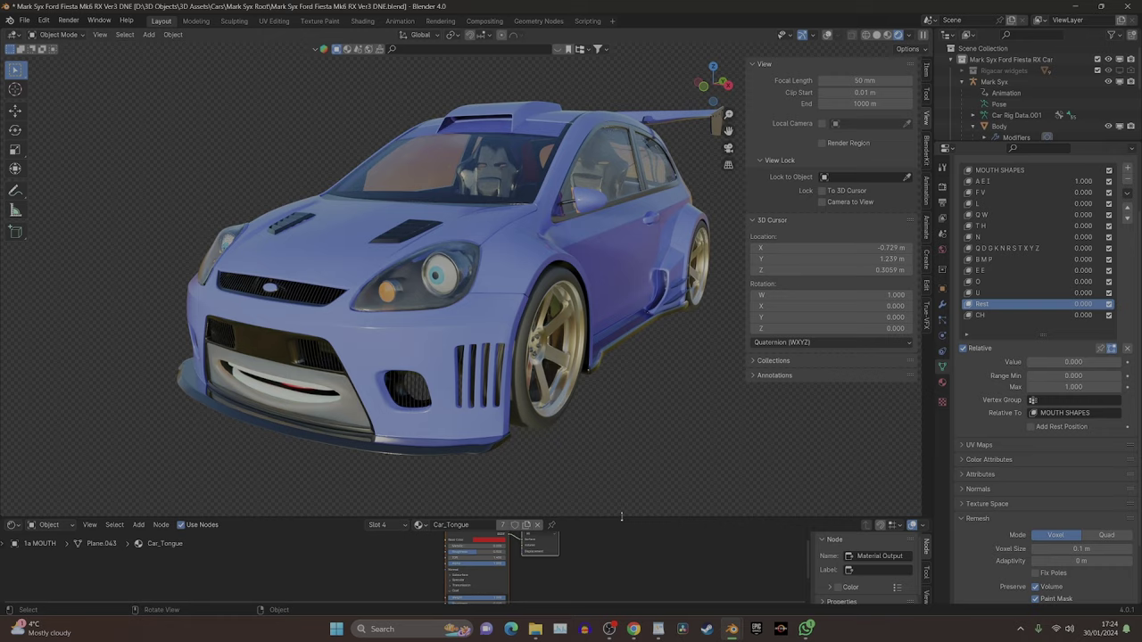
drag(622, 517, 178, 460)
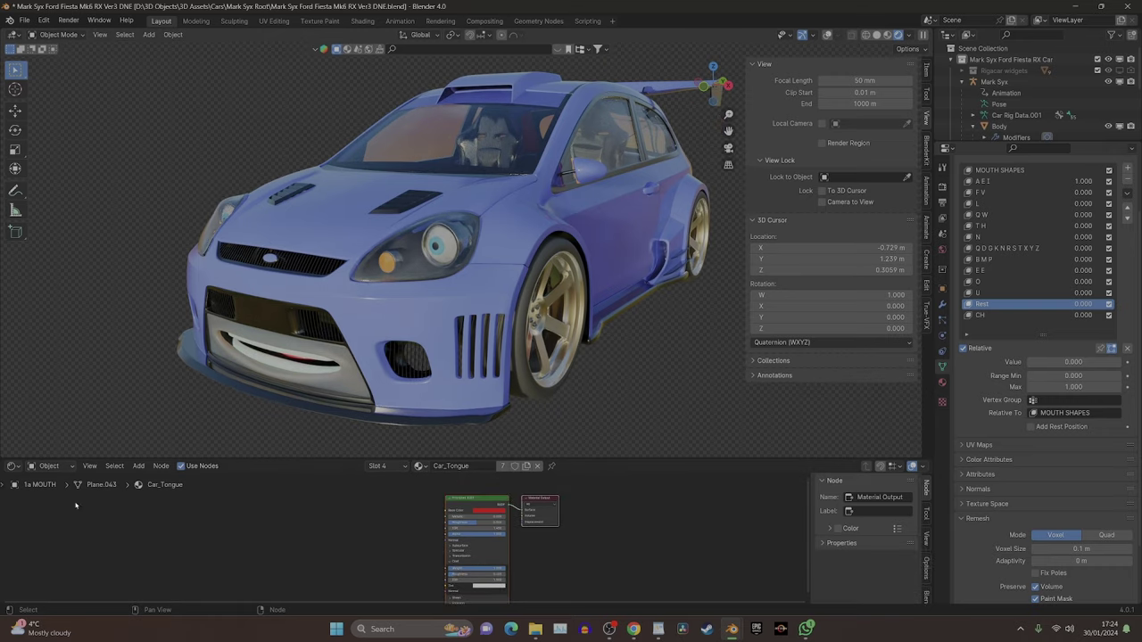
- Turn the bottom editor into a Timeline and keyframe A E I at 1.000 on frame 1
click(10, 466)
click(174, 508)
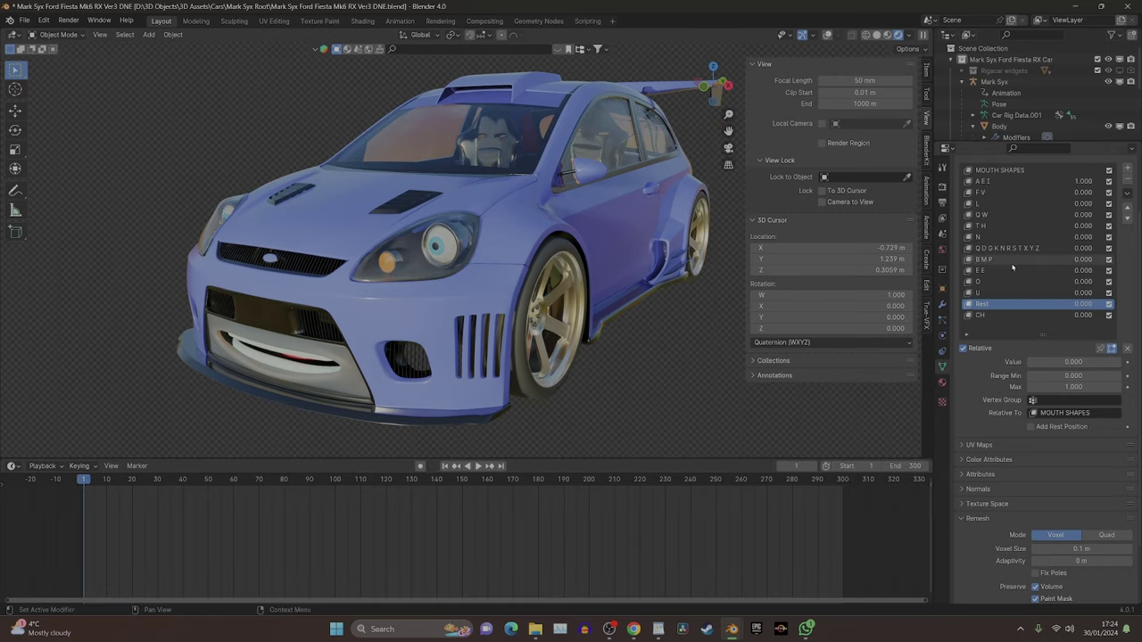
click(1035, 182)
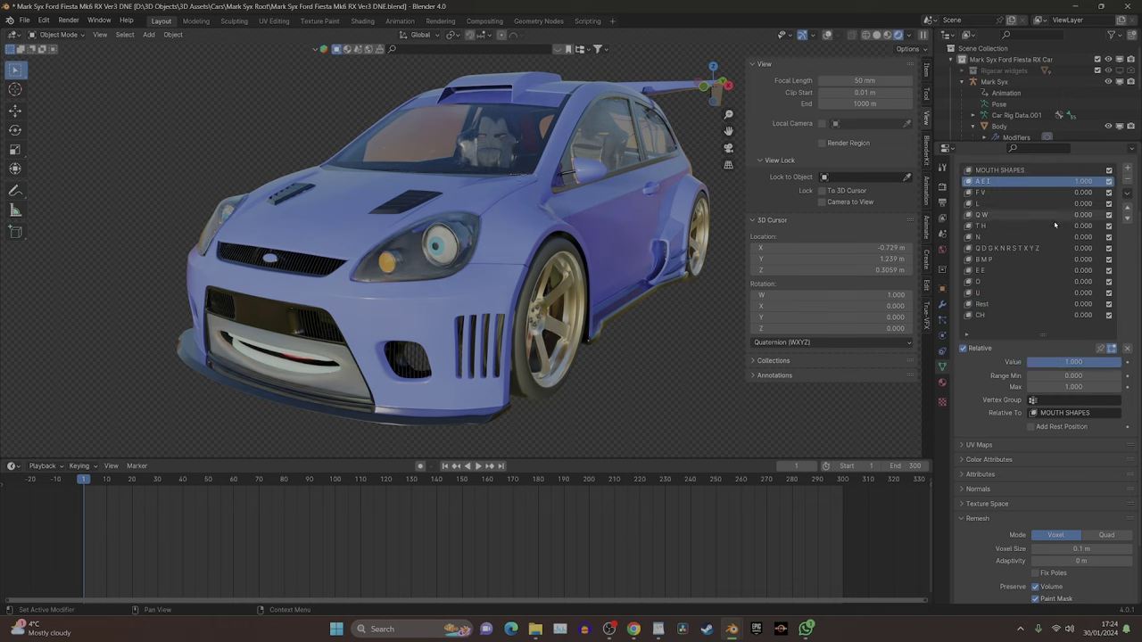
click(1126, 364)
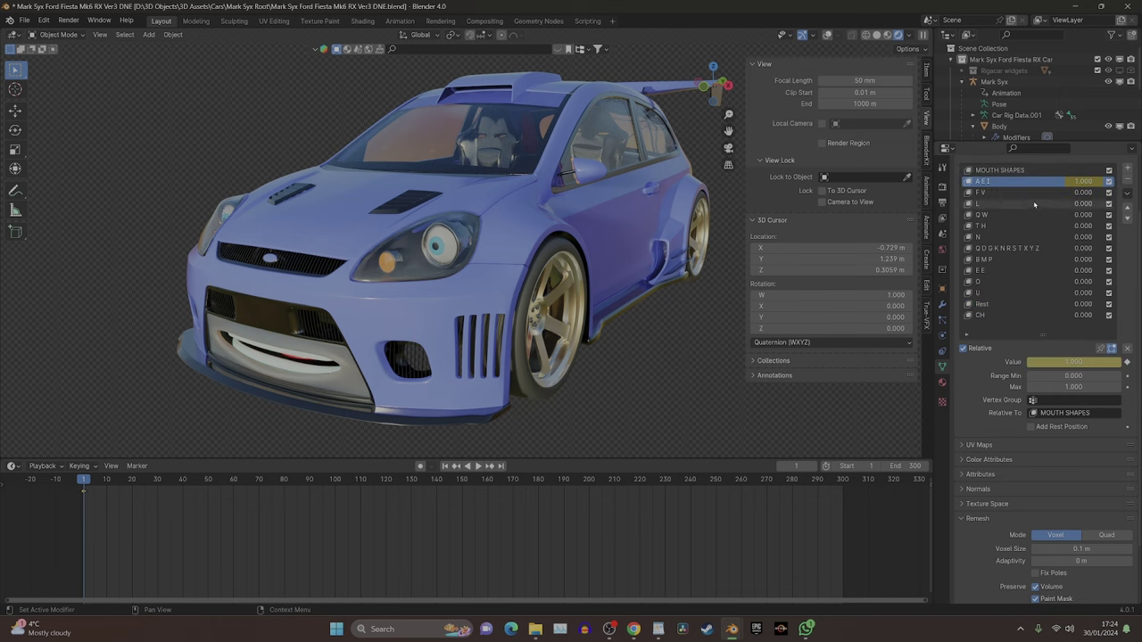
- Keyframe F V, L, Q W and the remaining mouth shapes at 0.000, save, and play
click(986, 192)
click(1127, 363)
click(981, 203)
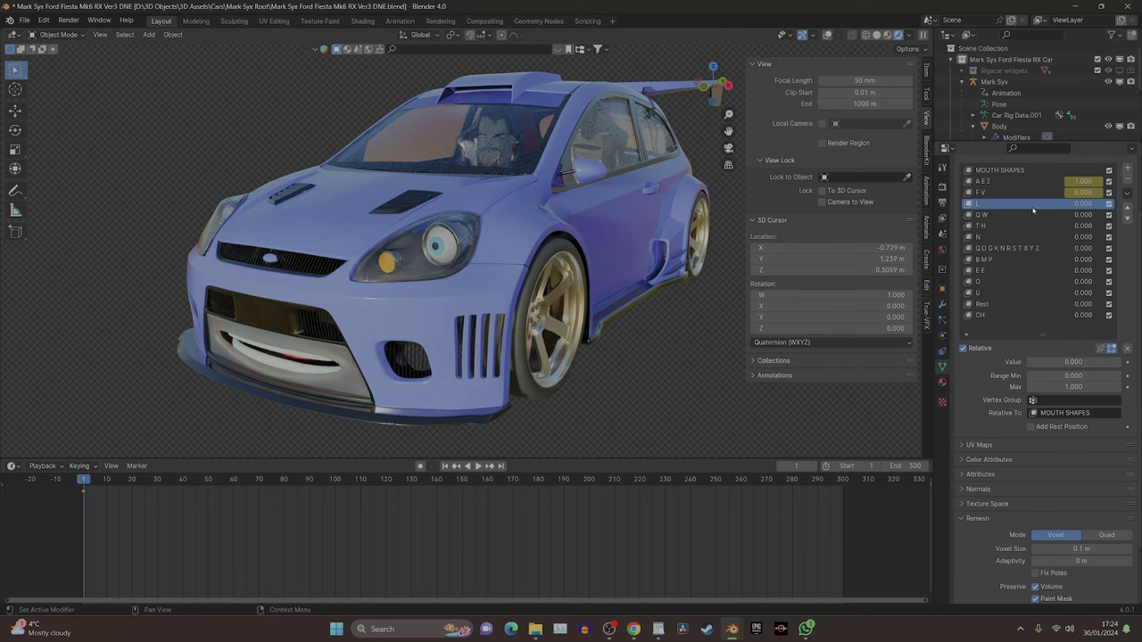
click(1127, 363)
click(981, 214)
click(1127, 363)
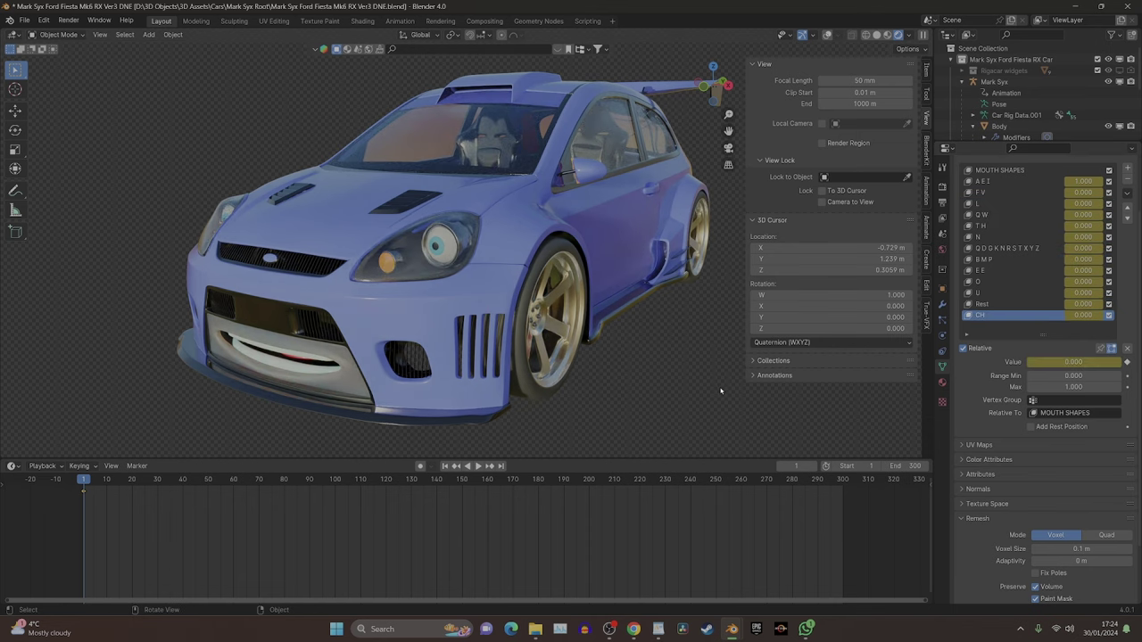
key(ctrl+s)
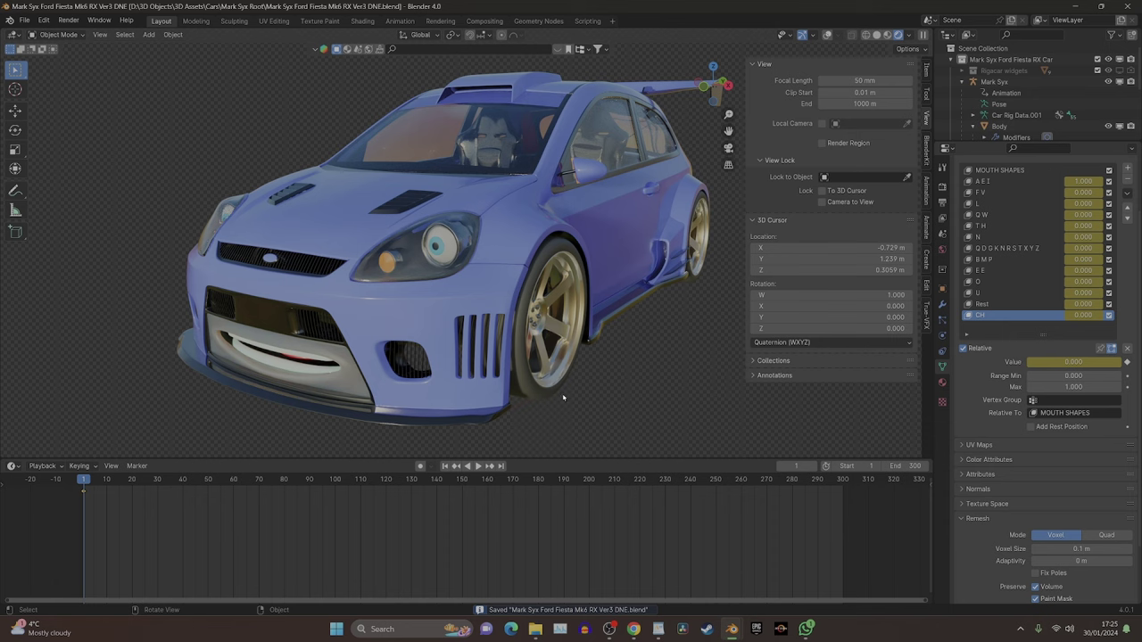
key(space)
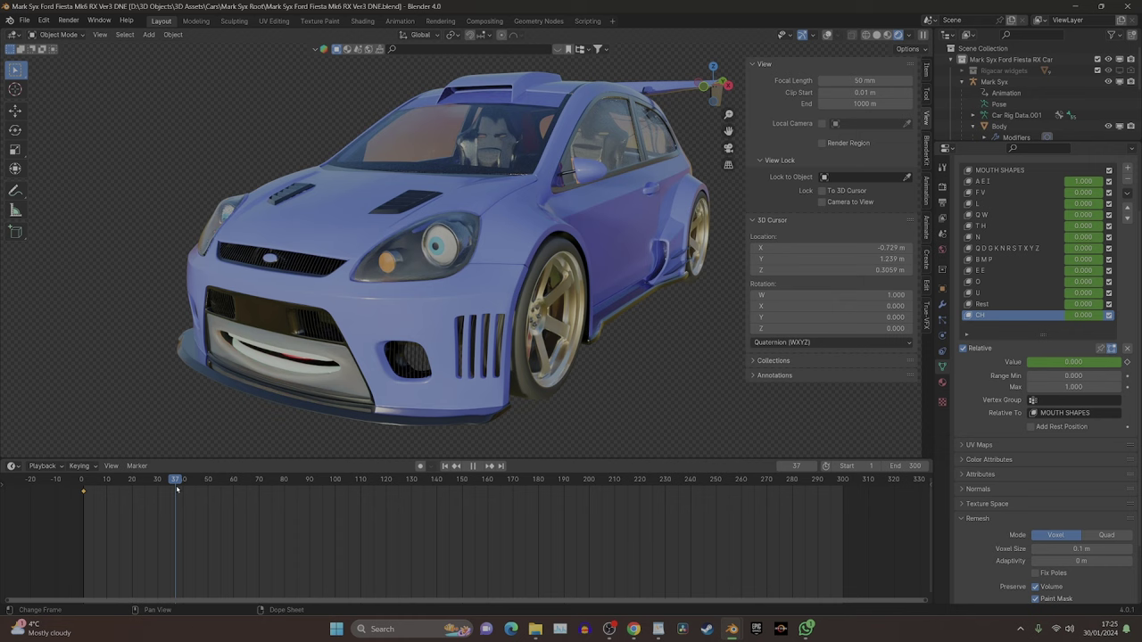
- Stop playback and, at frame 20, raise the N mouth shape to 1.000
key(space)
drag(225, 493, 132, 505)
drag(1070, 236, 1092, 262)
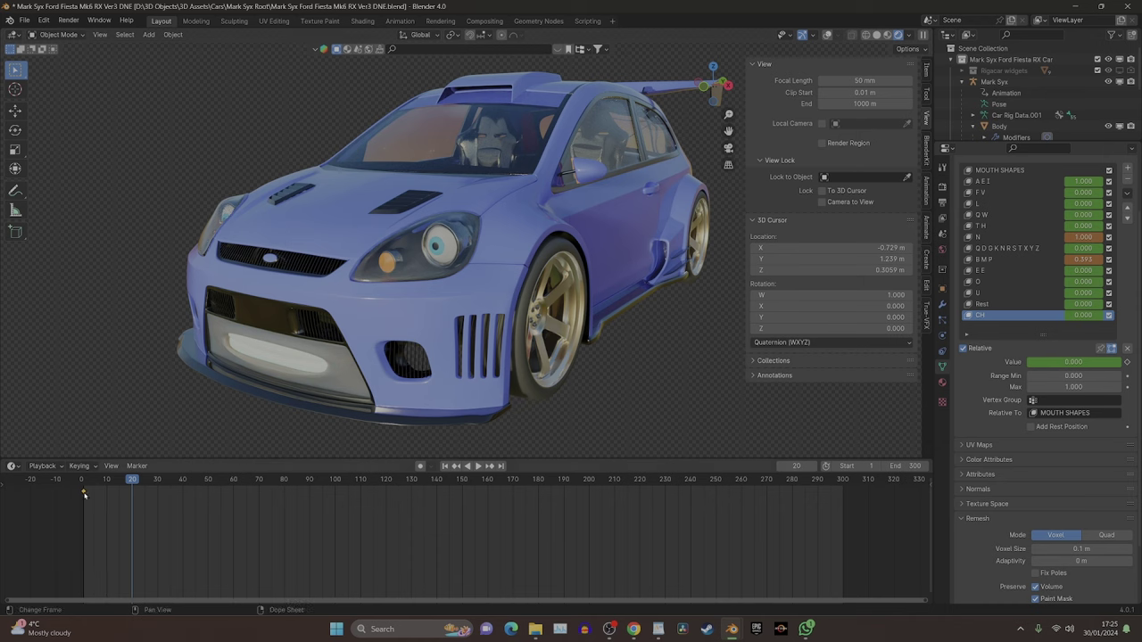
- Duplicate the opening mouth keyframe to frame 40 and orbit the view around the car
key(shift+d)
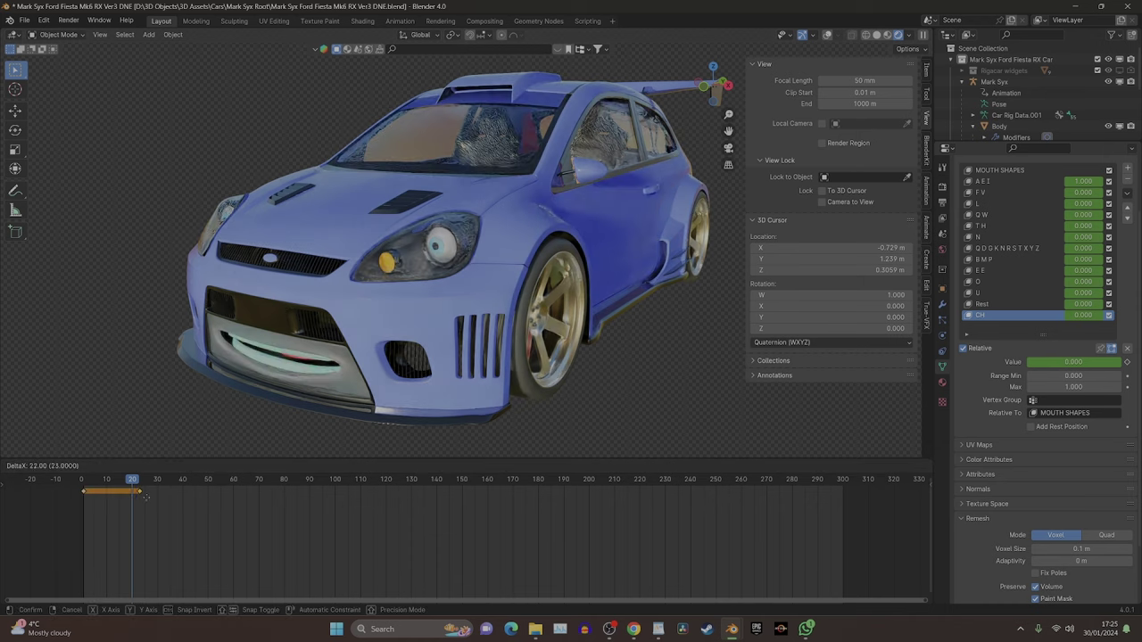
click(183, 480)
key(Escape)
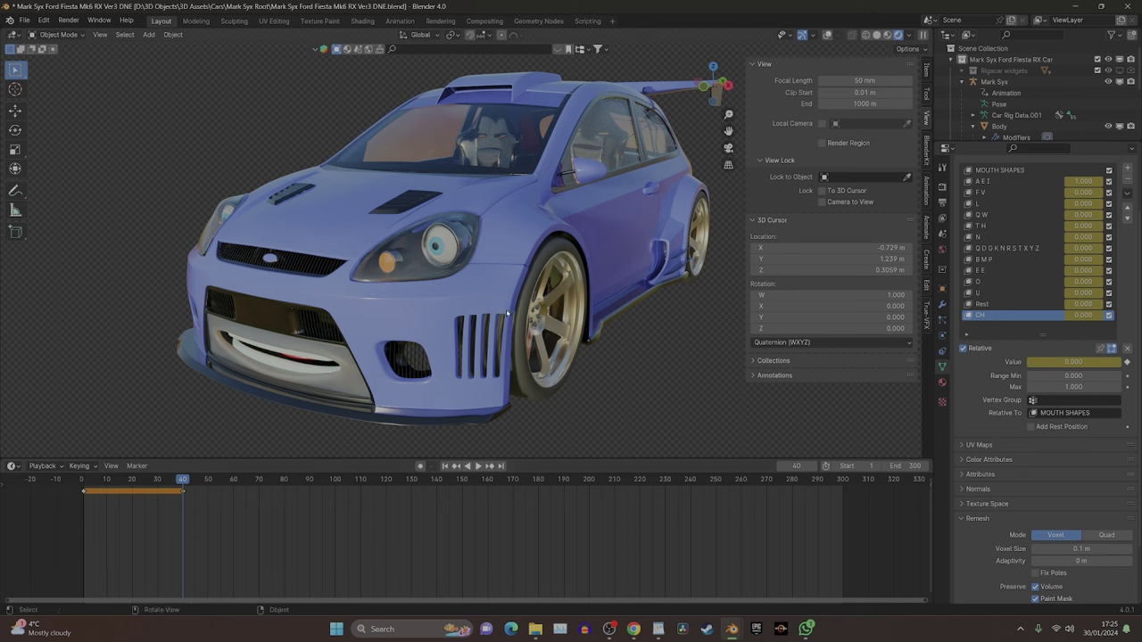
middle_drag(506, 313, 505, 311)
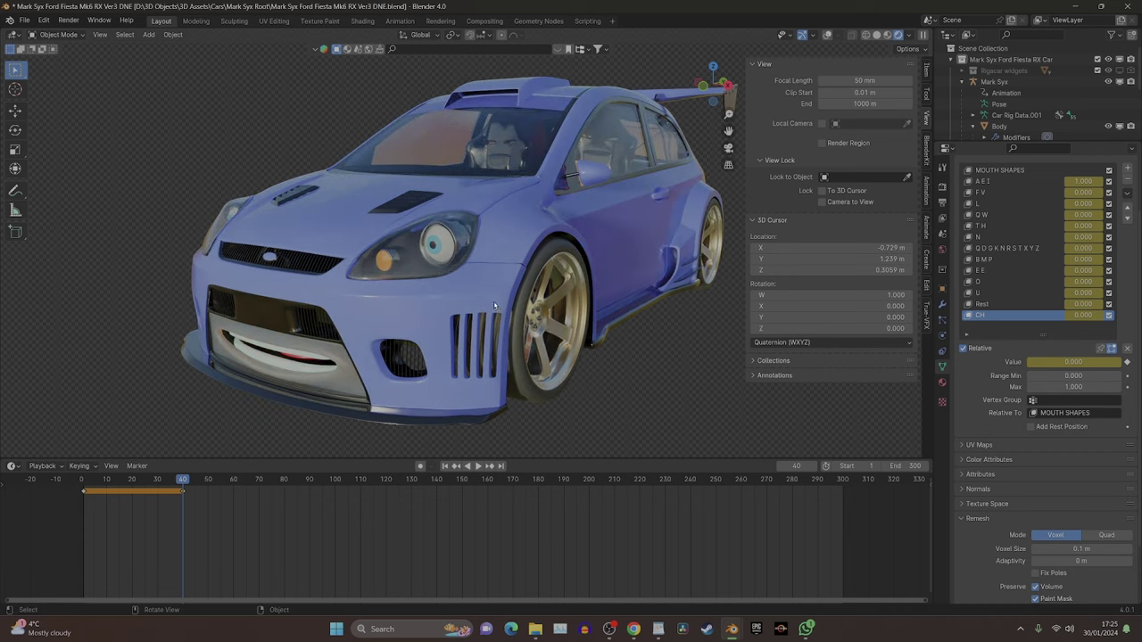